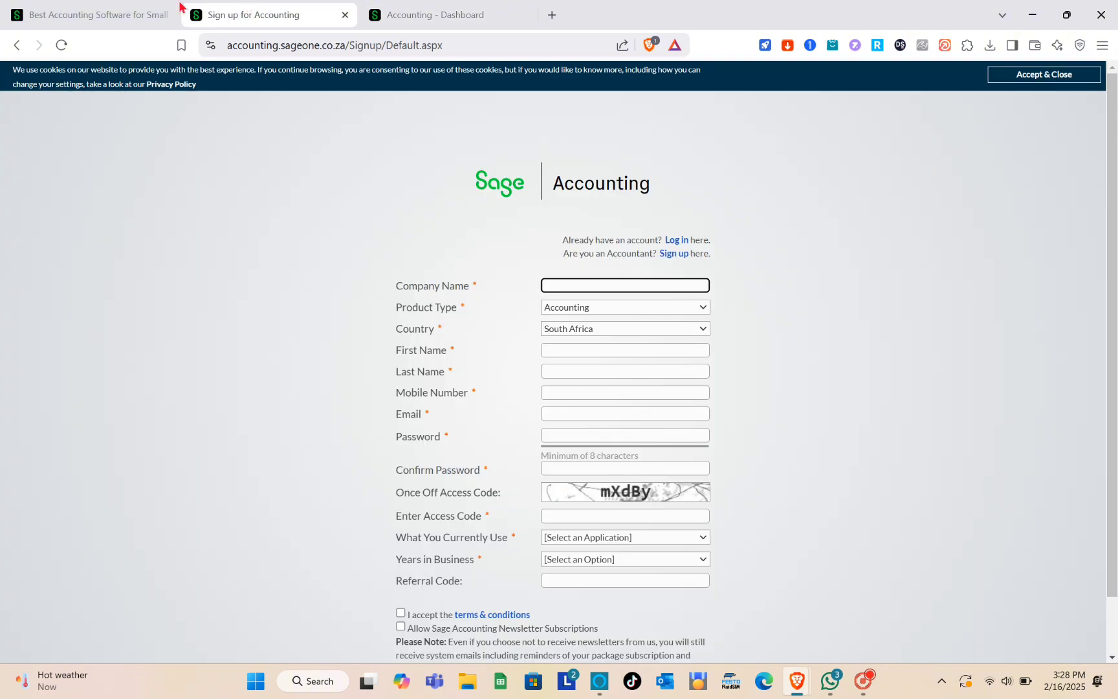
- Switch from the sign-up form to Sage's 'Best Accounting Software' overview page
left_click(113, 8)
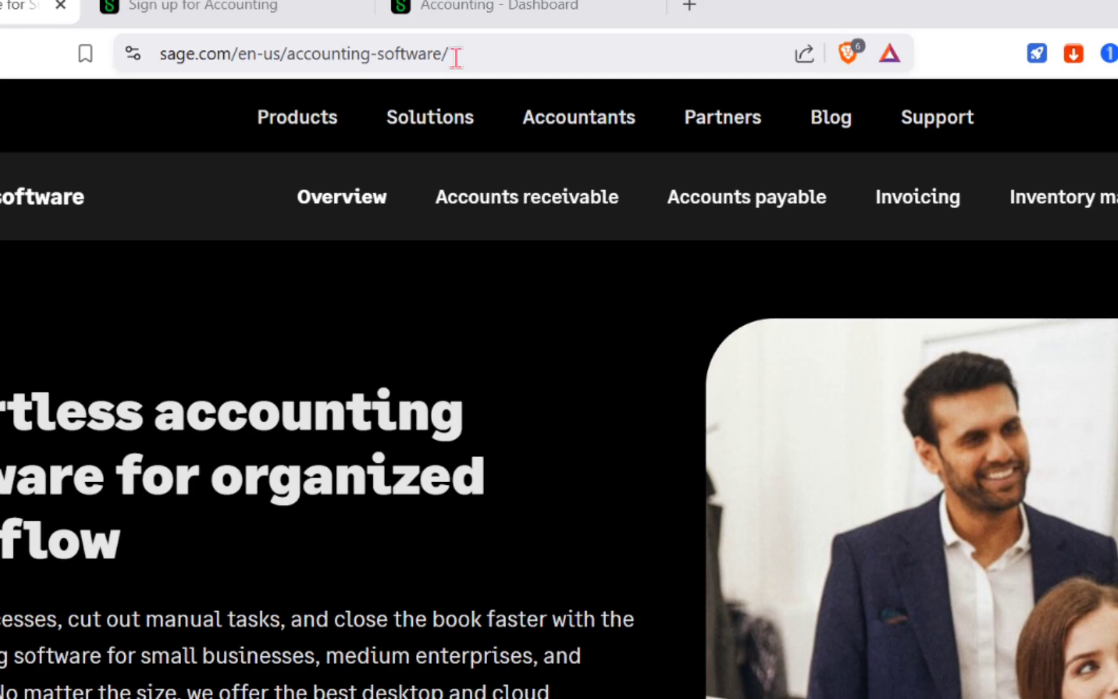
- Run a web search for 'sage' from the address bar
left_click(408, 47)
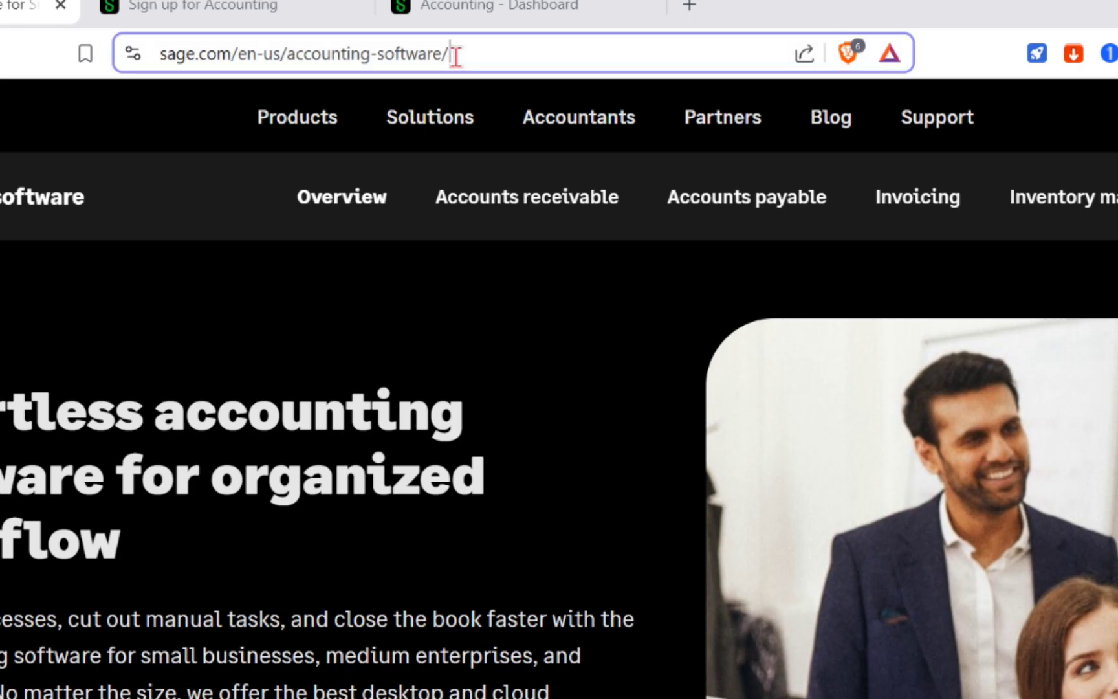
type("sage")
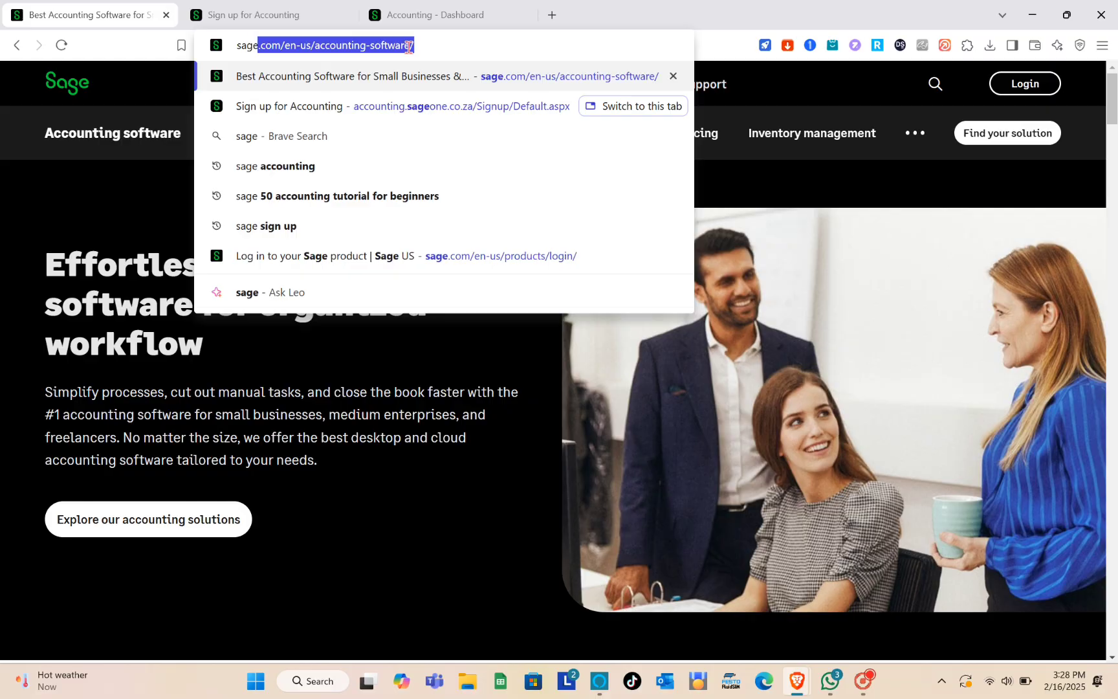
key("Delete")
key("Return")
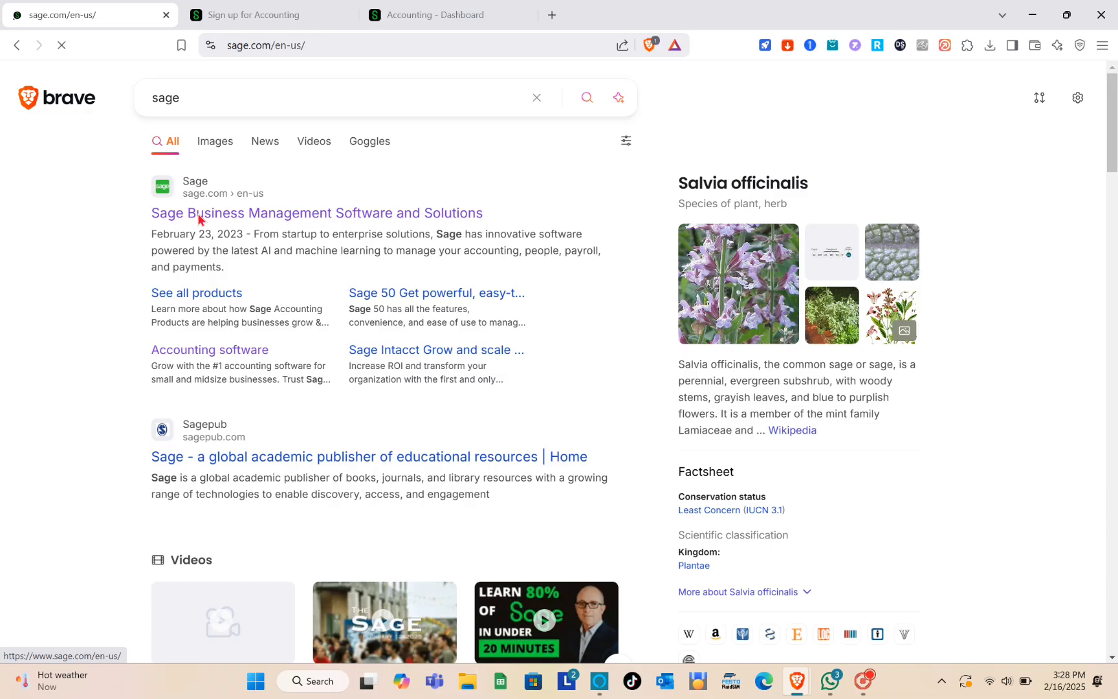
- Browse the Sage US homepage, then return to the Accounting sign-up form
left_click(188, 206)
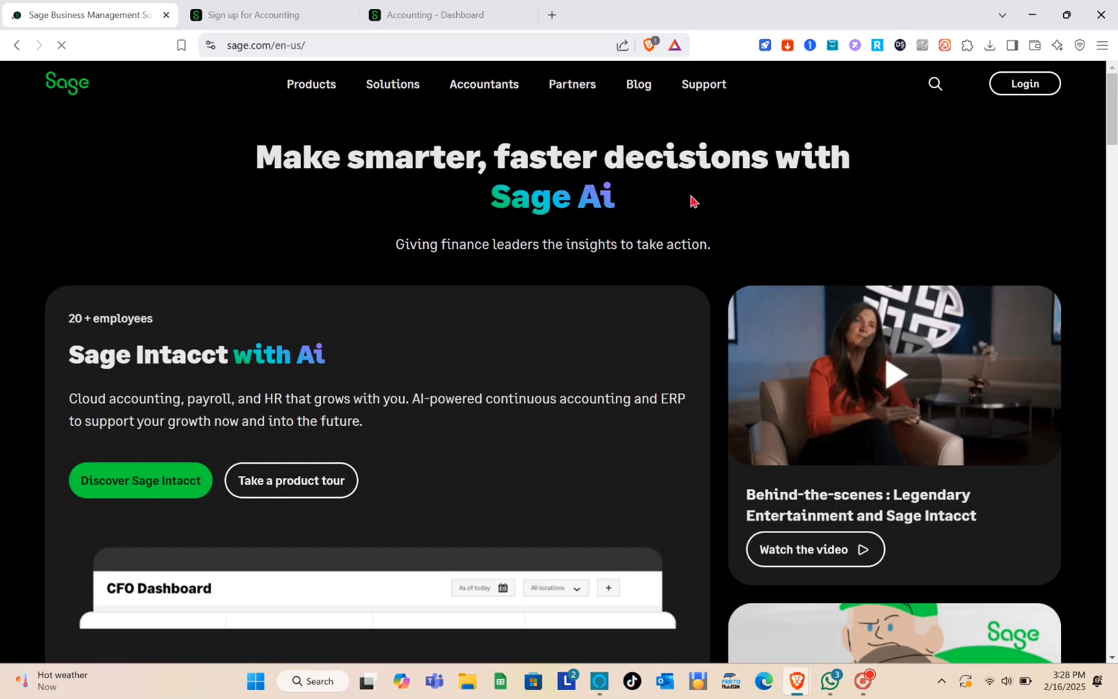
mouse_move(393, 85)
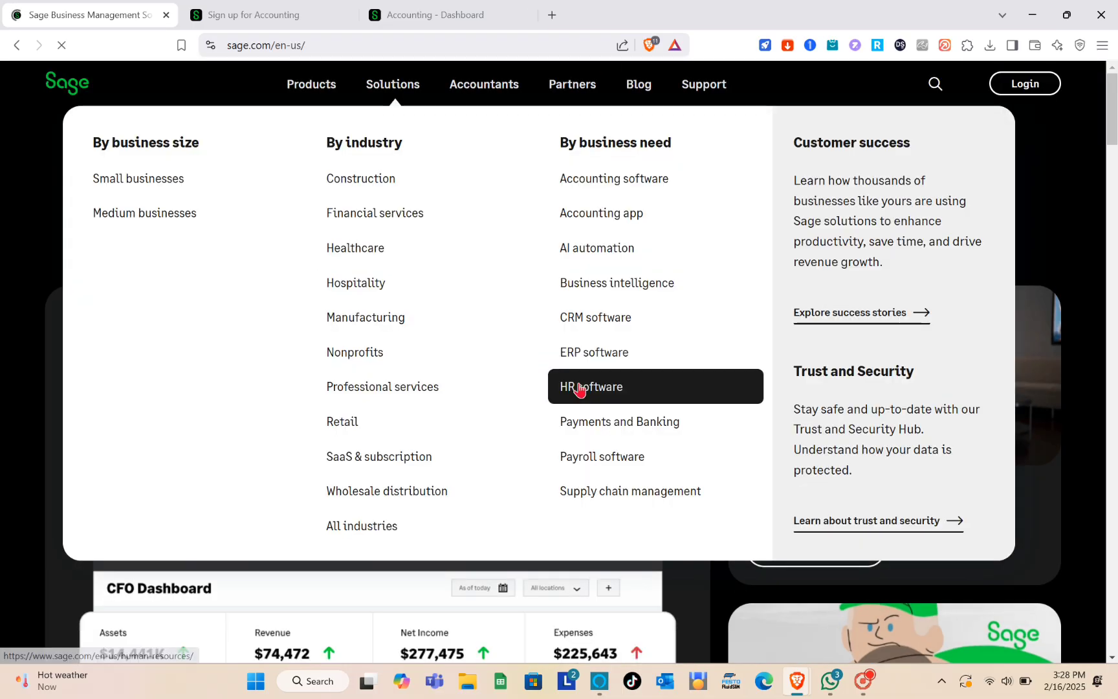
scroll(711, 631, "down", 15)
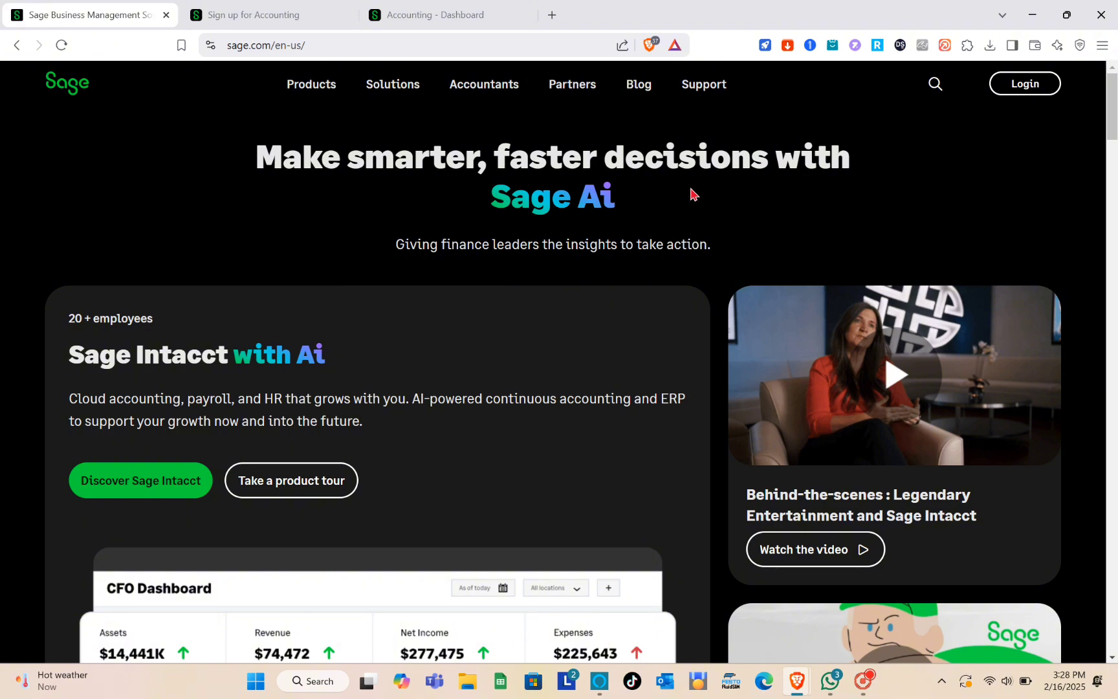
left_click(288, 7)
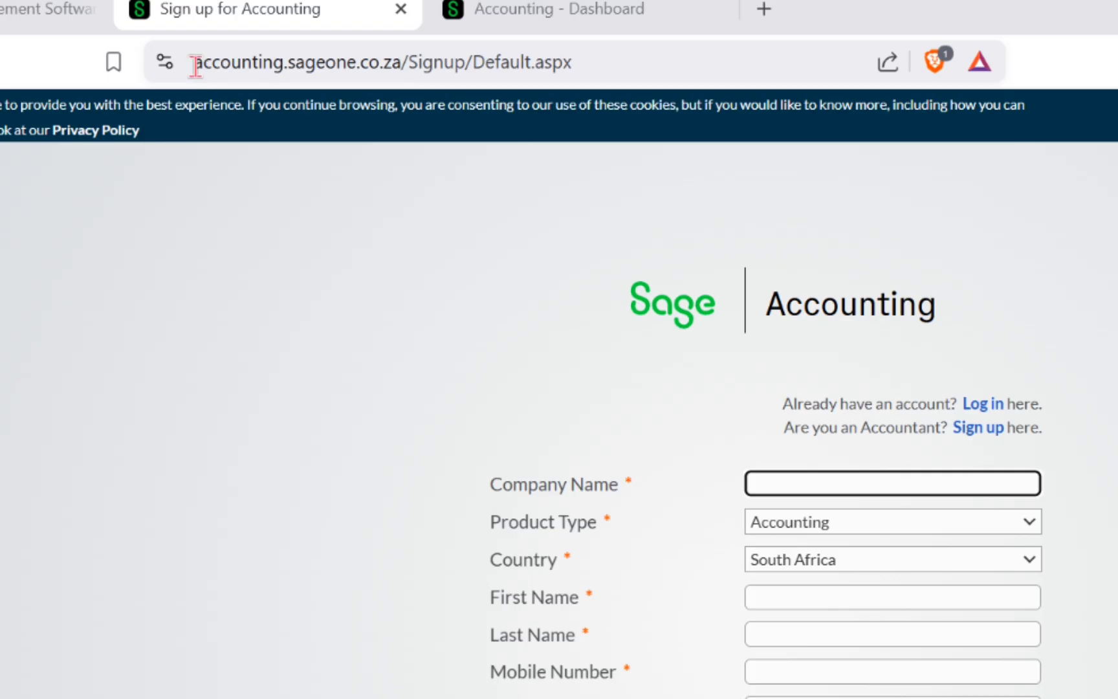
- Accept the sign-up form's terms and conditions, then switch to the Demo Company dashboard
left_click_drag(195, 65, 600, 67)
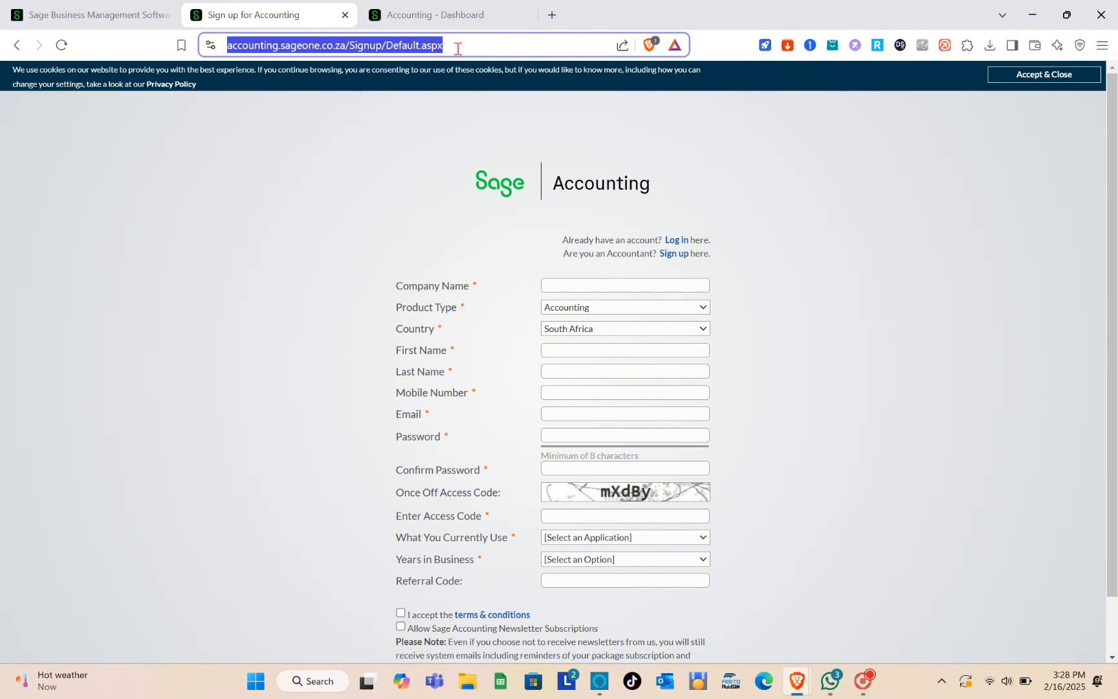
left_click(458, 48)
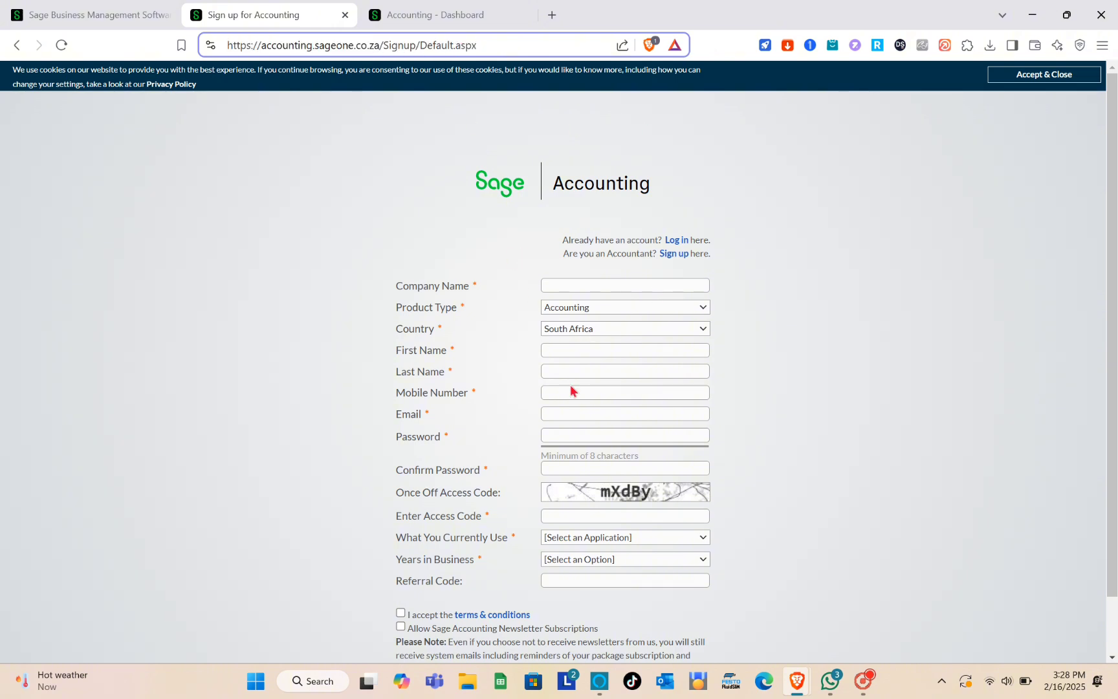
scroll(570, 385, "down", 2)
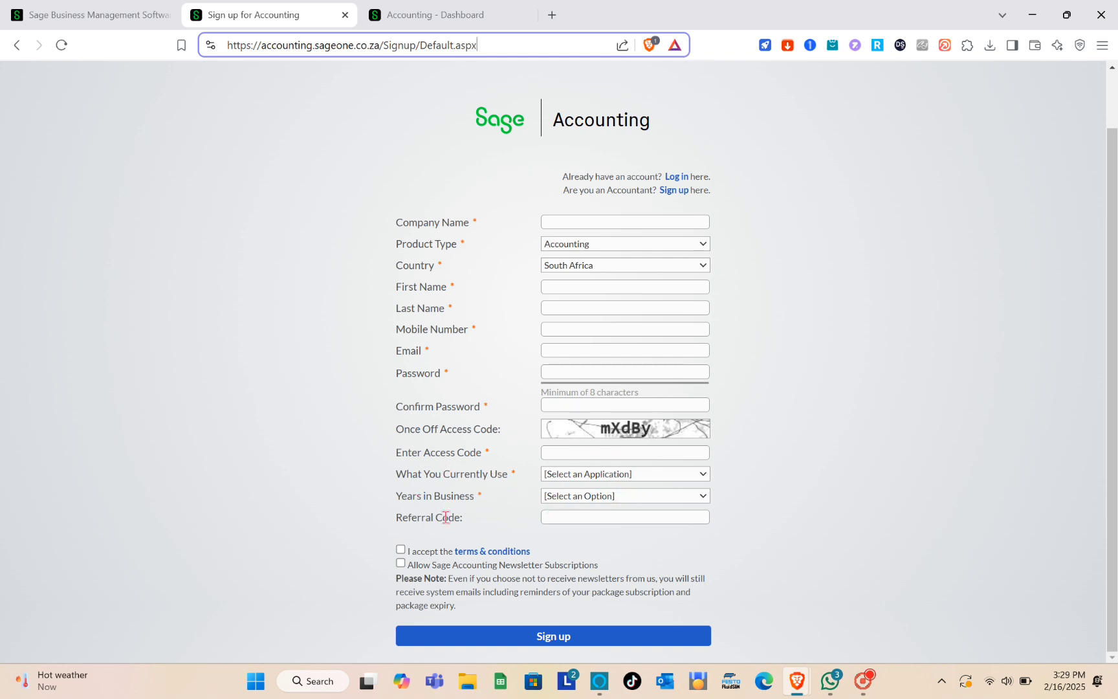
left_click(400, 550)
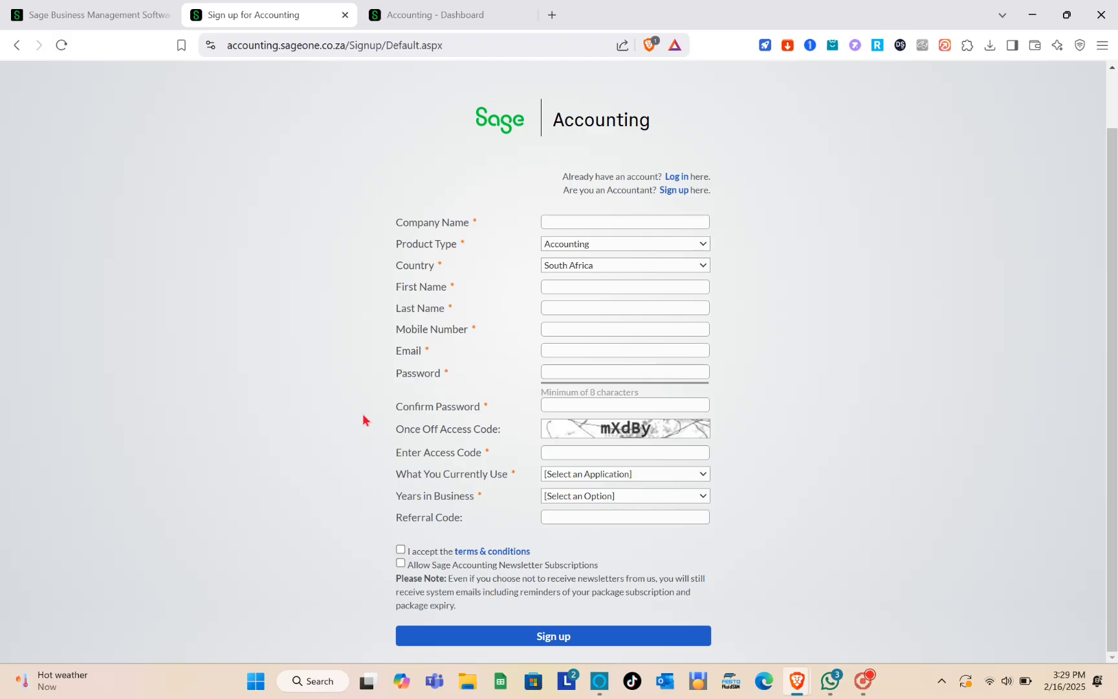
left_click(430, 12)
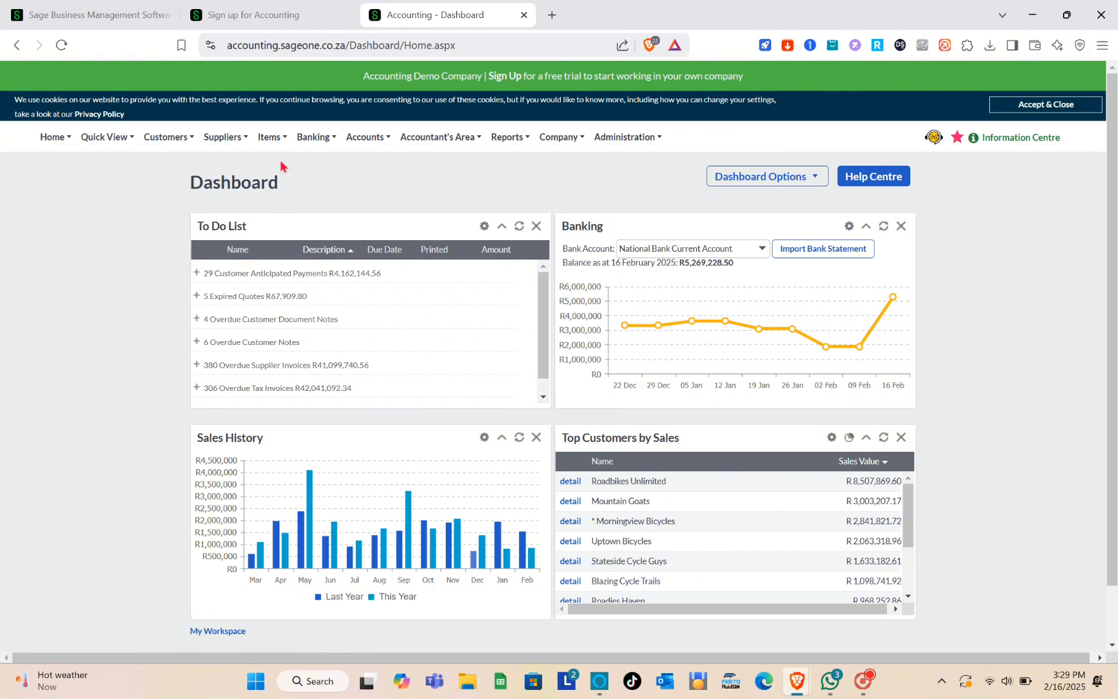
- Browse the Items menu's Transactions, Special, Reports and Lists submenus
mouse_move(218, 153)
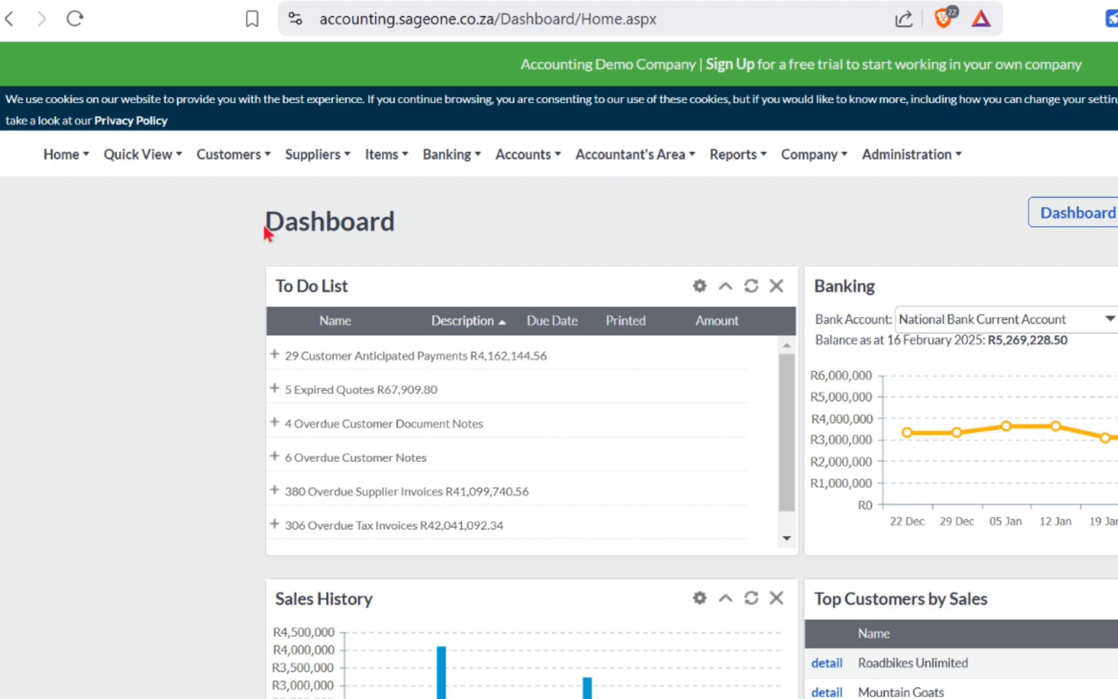
mouse_move(400, 158)
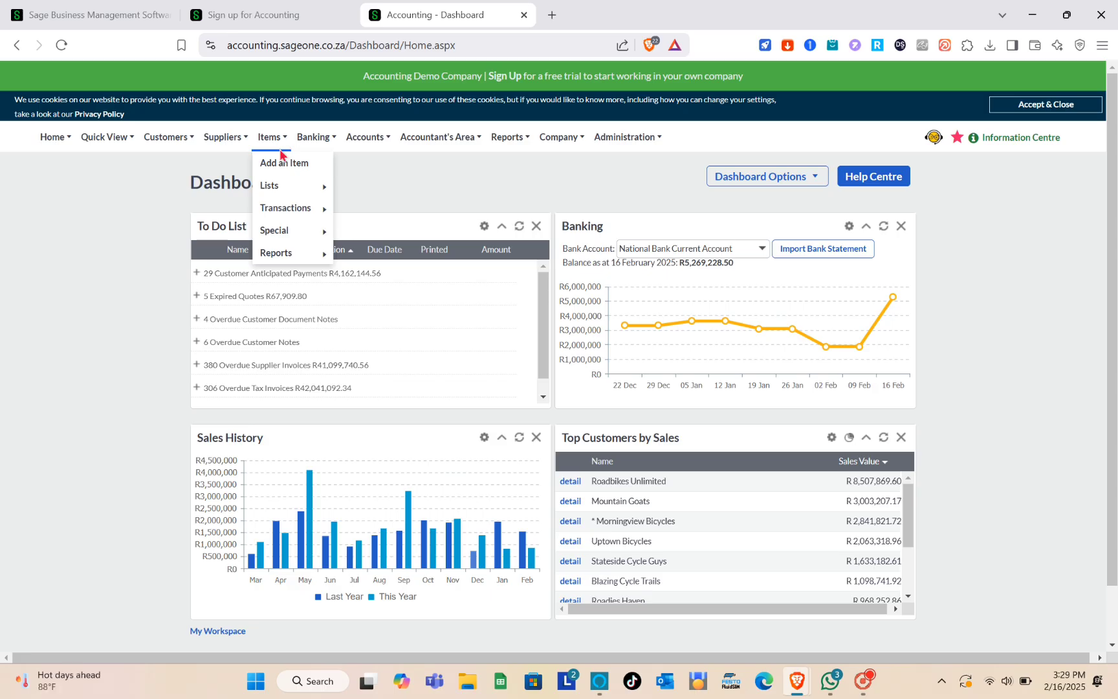
mouse_move(282, 189)
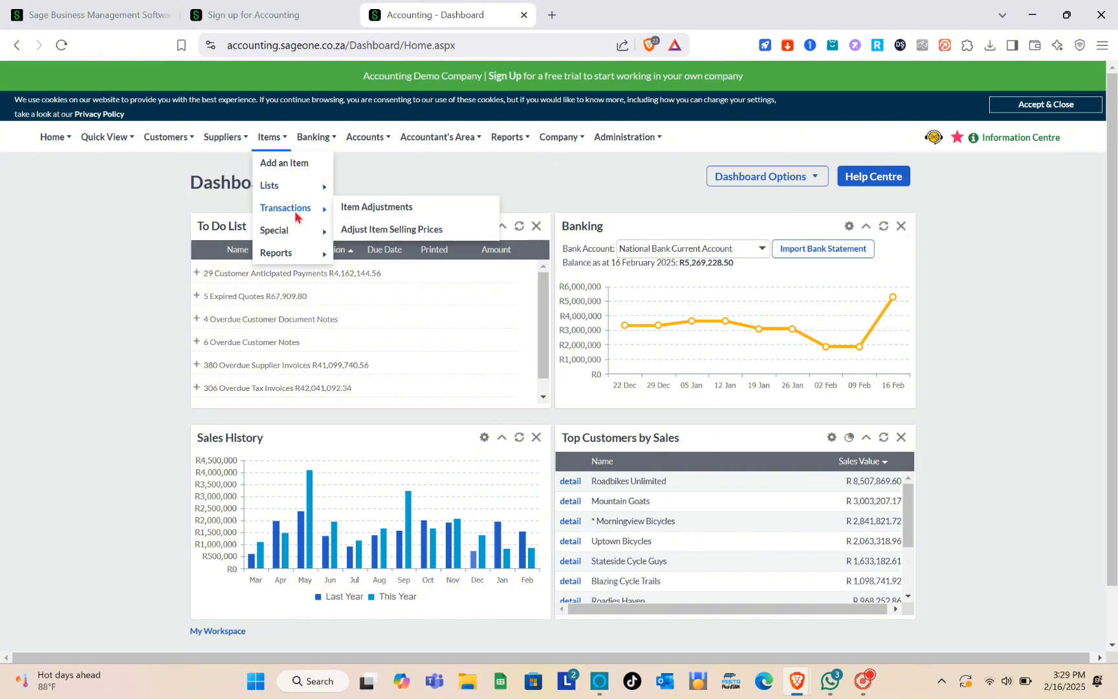
mouse_move(284, 262)
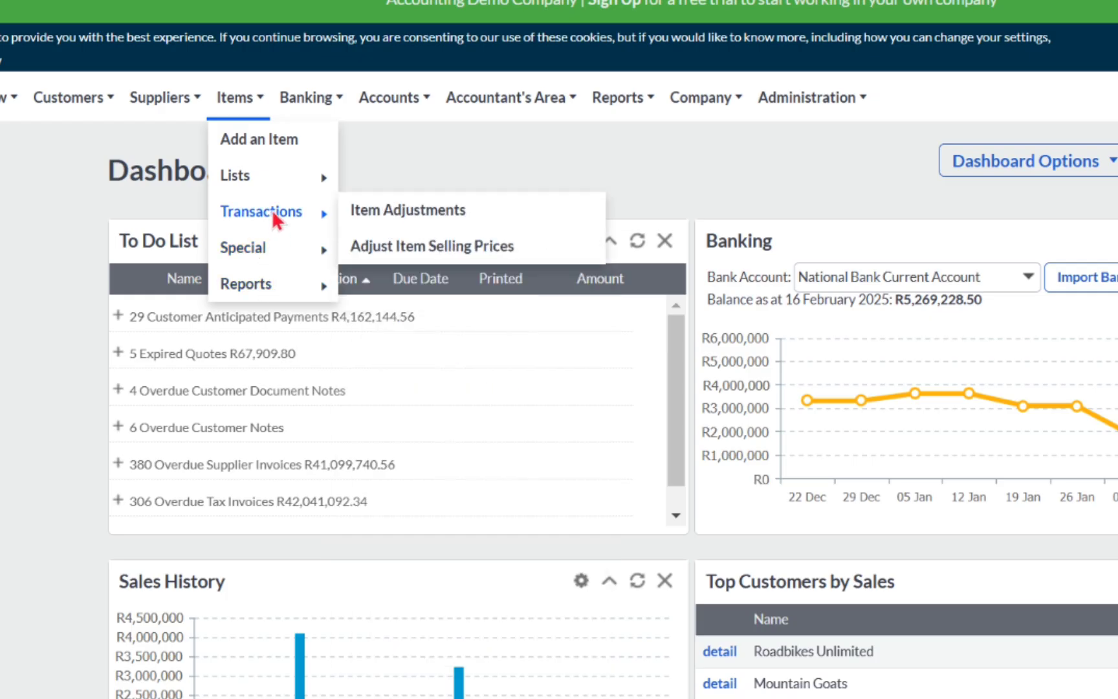
mouse_move(294, 193)
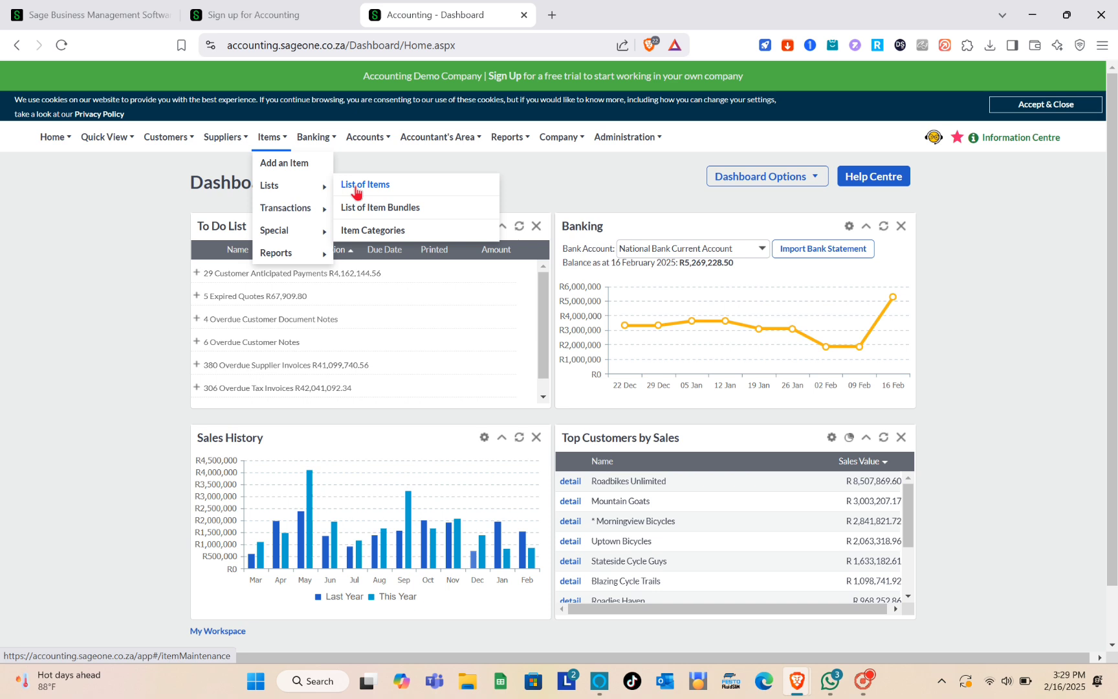
- Open the List of Items page and start the Import Item CSV wizard
left_click(373, 177)
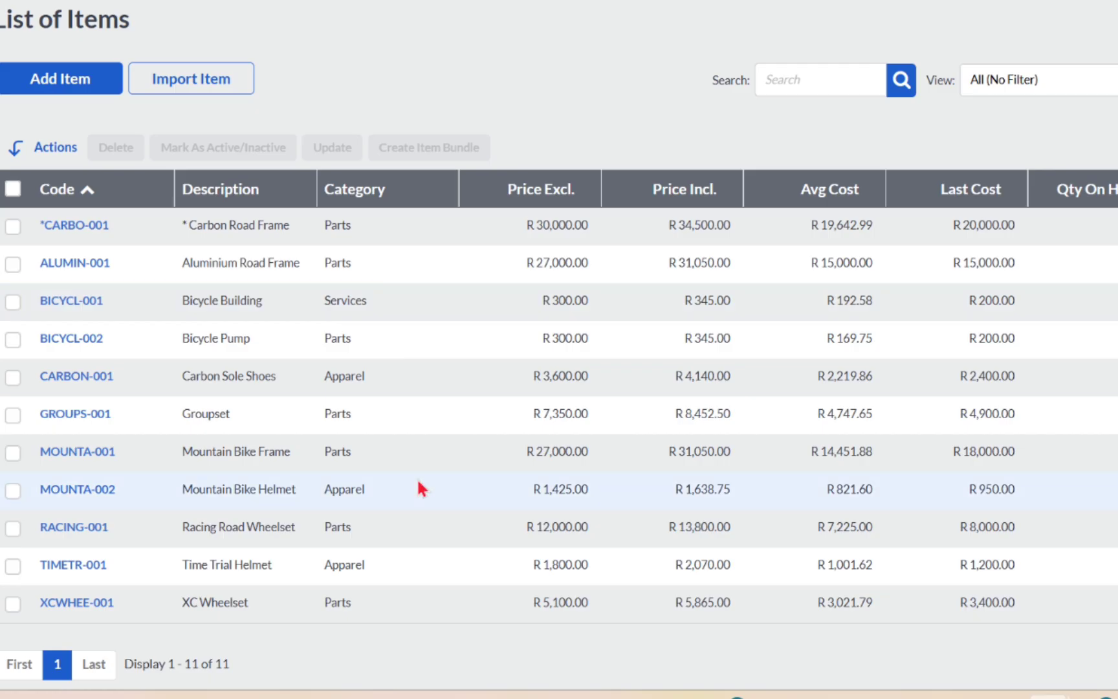
scroll(348, 521, "down", 2)
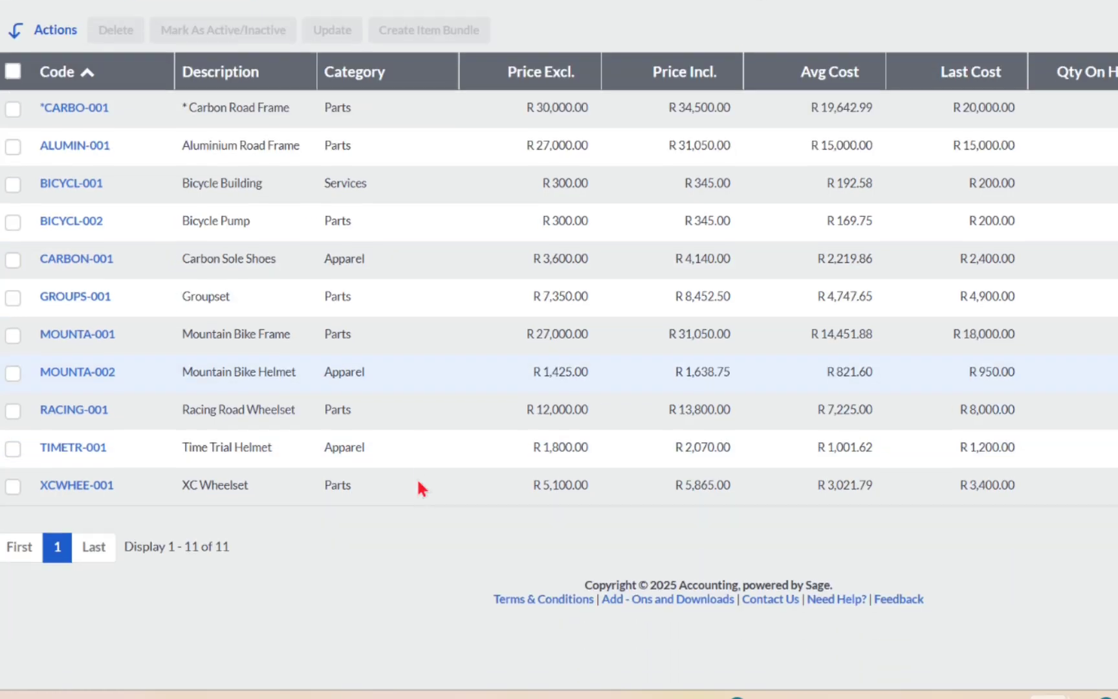
scroll(418, 481, "up", 2)
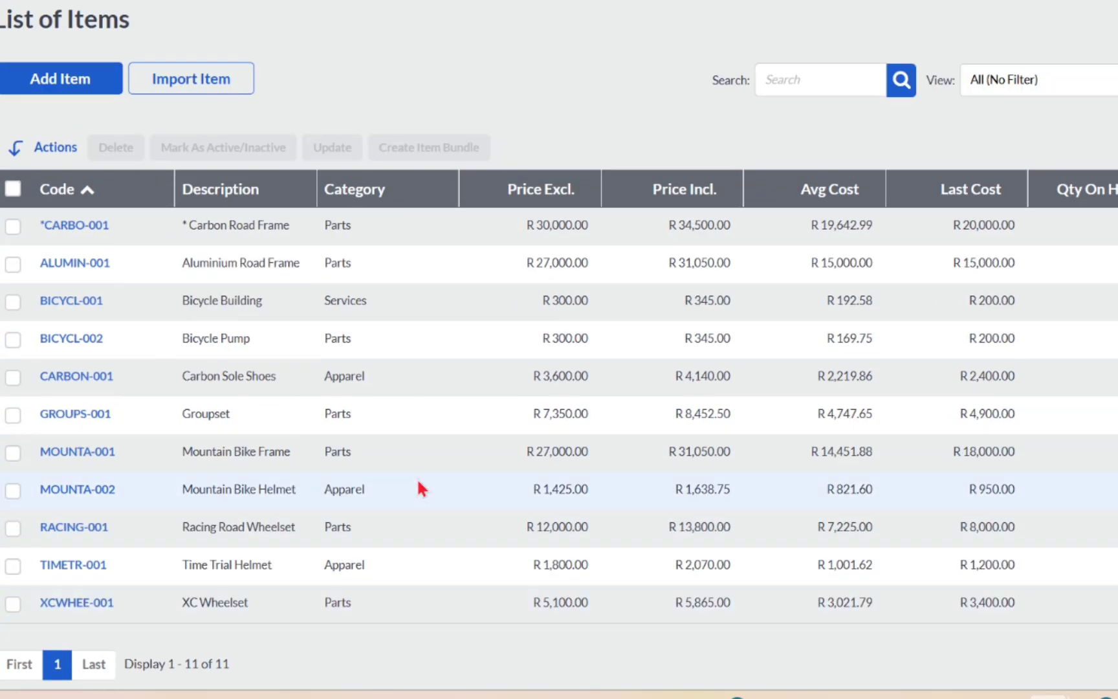
scroll(417, 570, "down", 1)
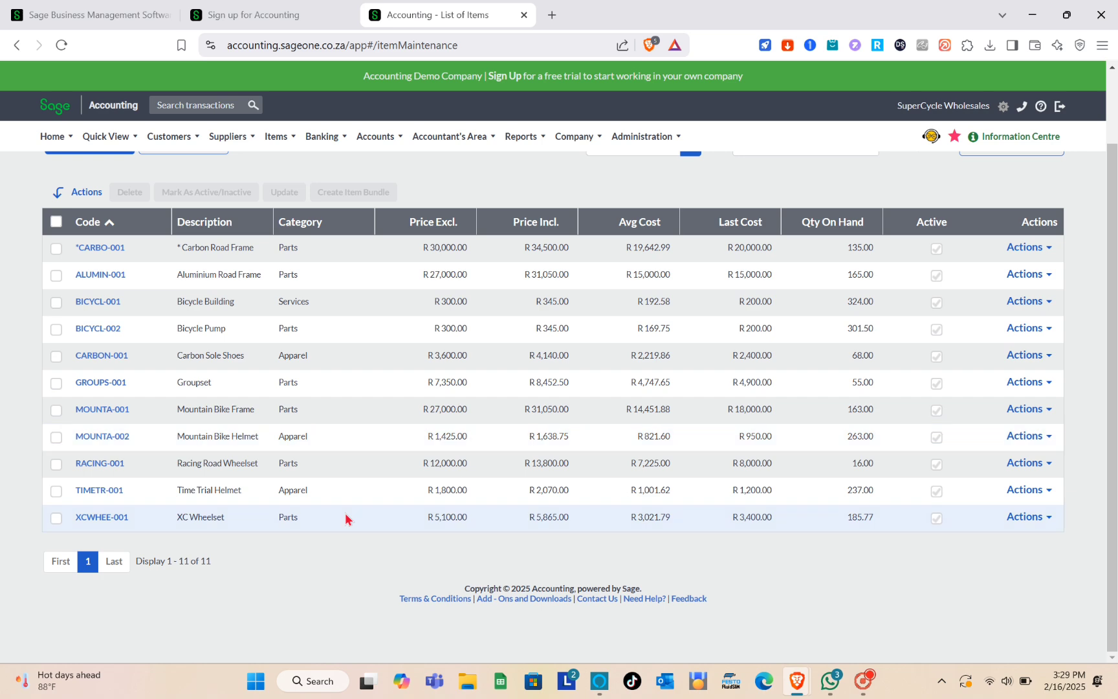
scroll(345, 513, "up", 2)
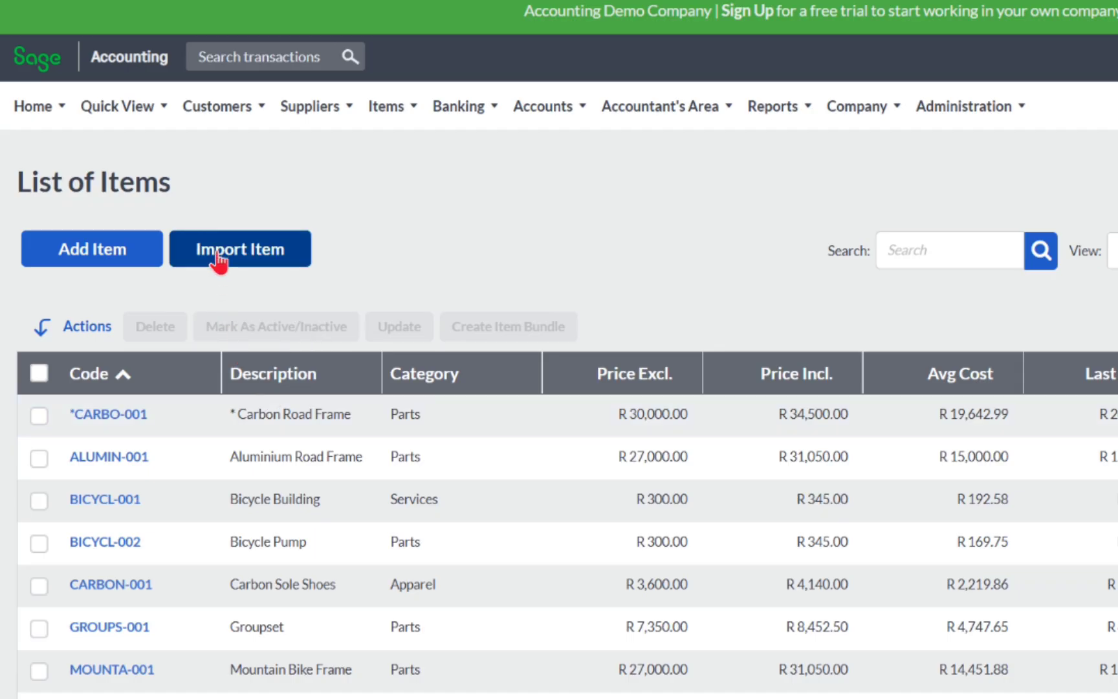
left_click(170, 229)
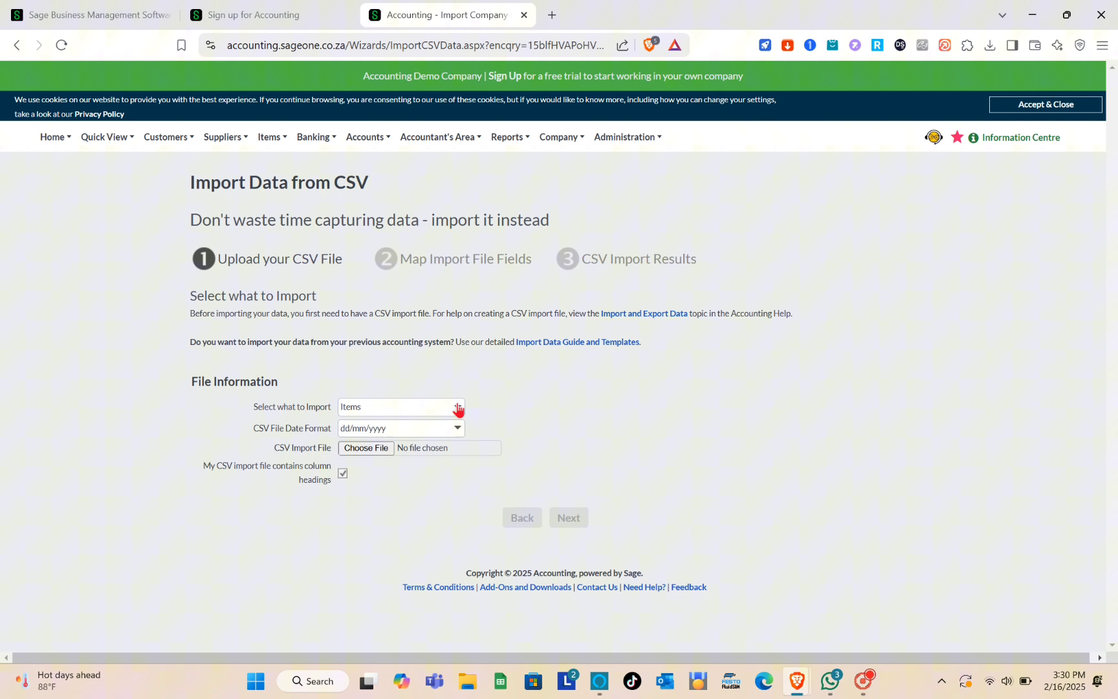
- Check the importable data types, keep Items, and go back without importing
left_click(458, 408)
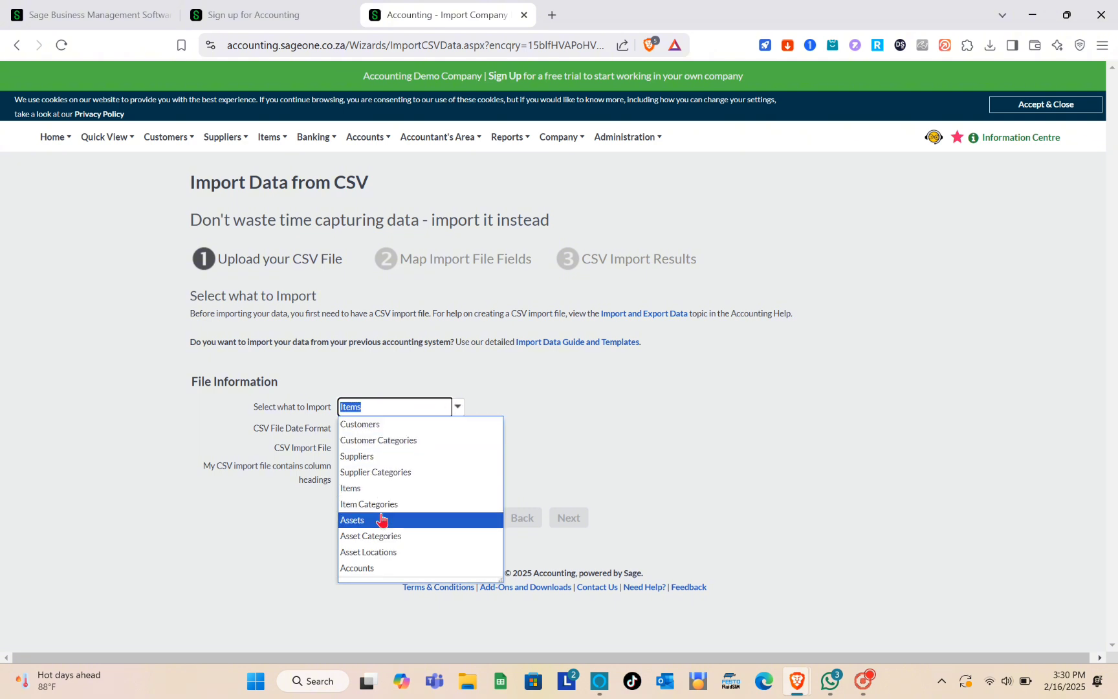
left_click(565, 409)
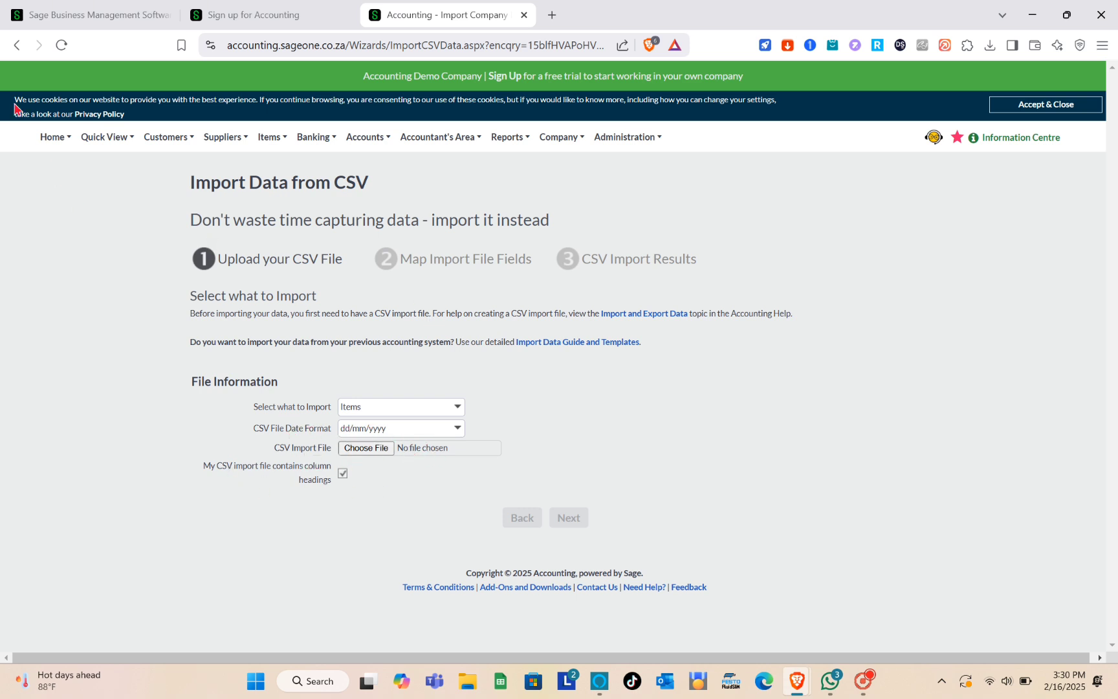
left_click(14, 46)
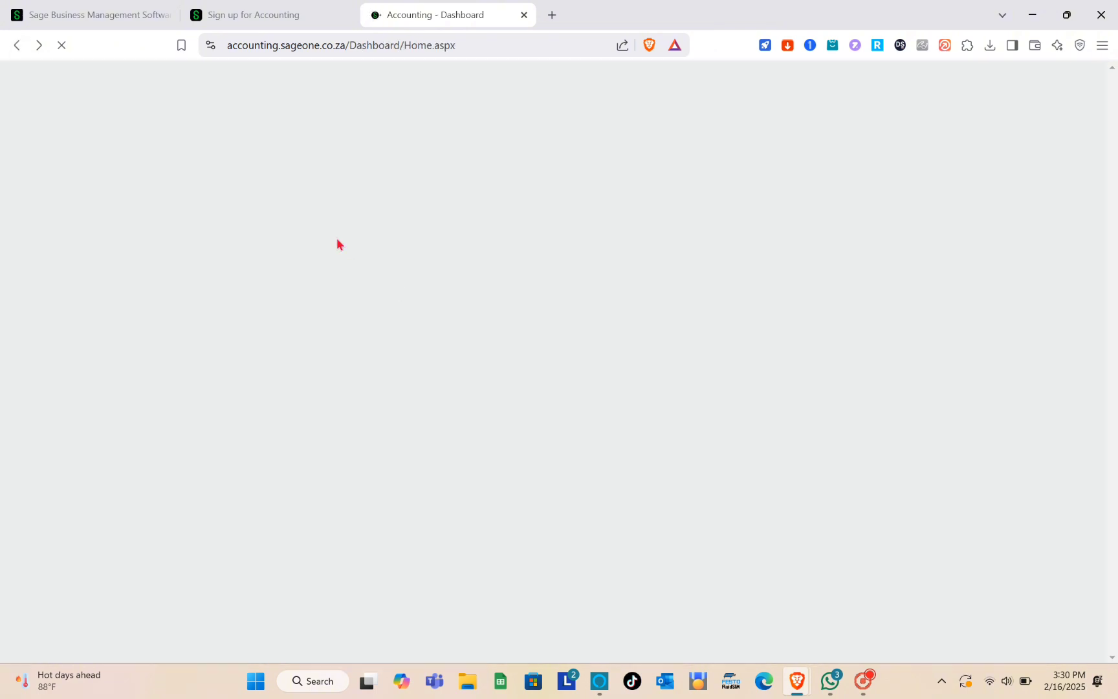
- Open a New Item form via Items > Add an Item and enter code 52twuye
mouse_move(280, 145)
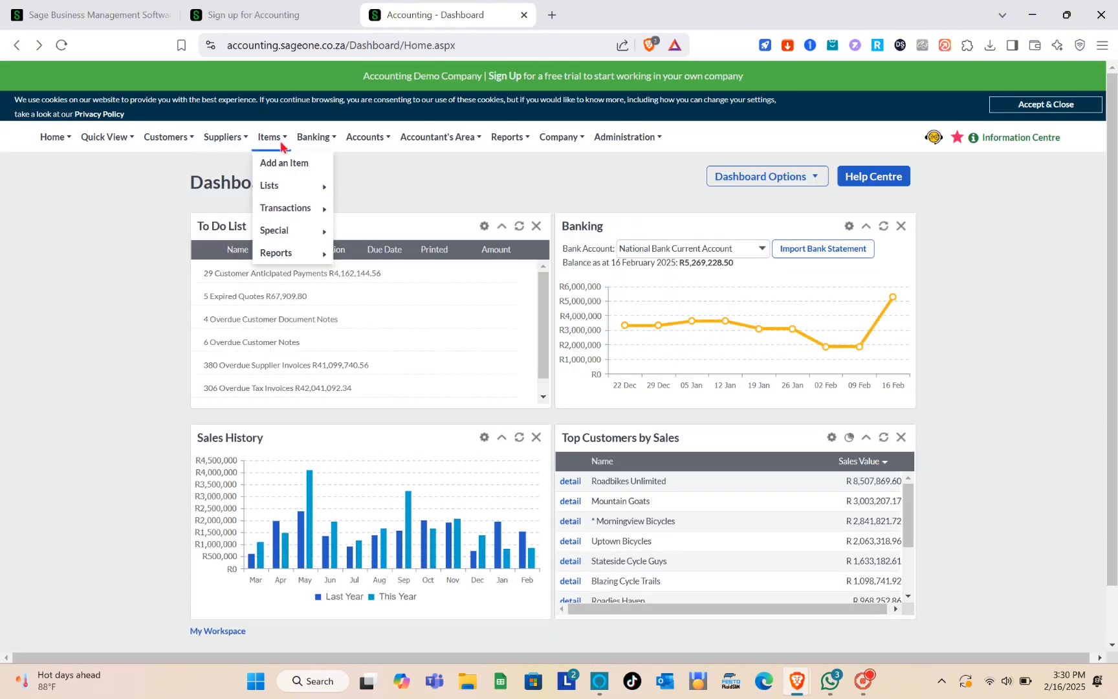
mouse_move(325, 189)
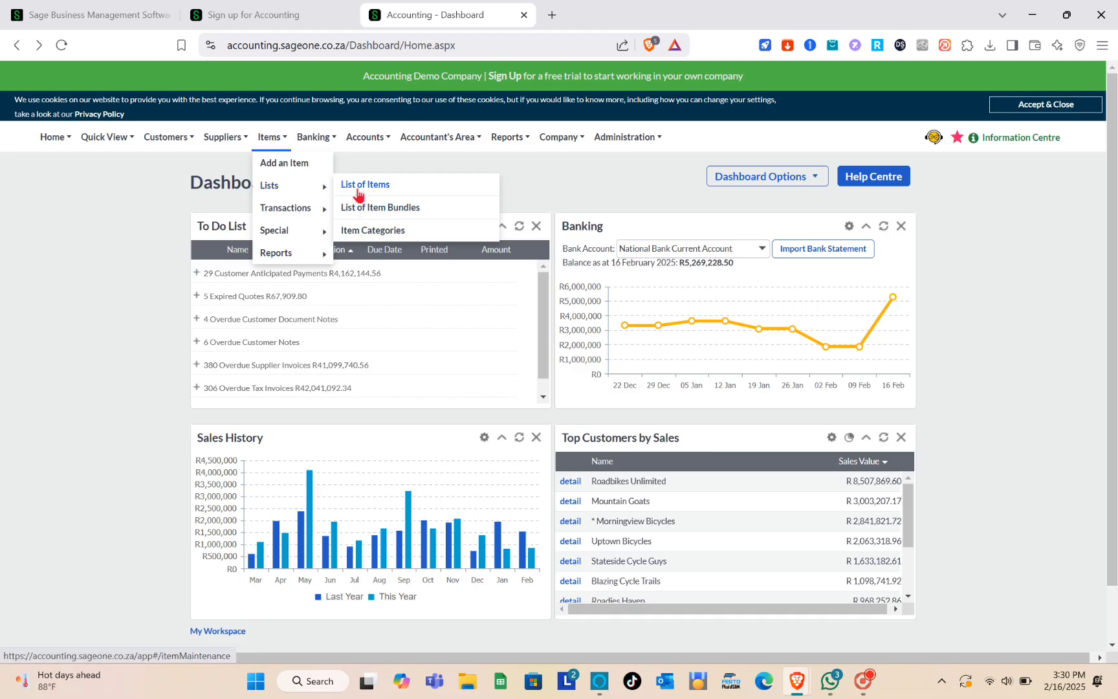
left_click(295, 171)
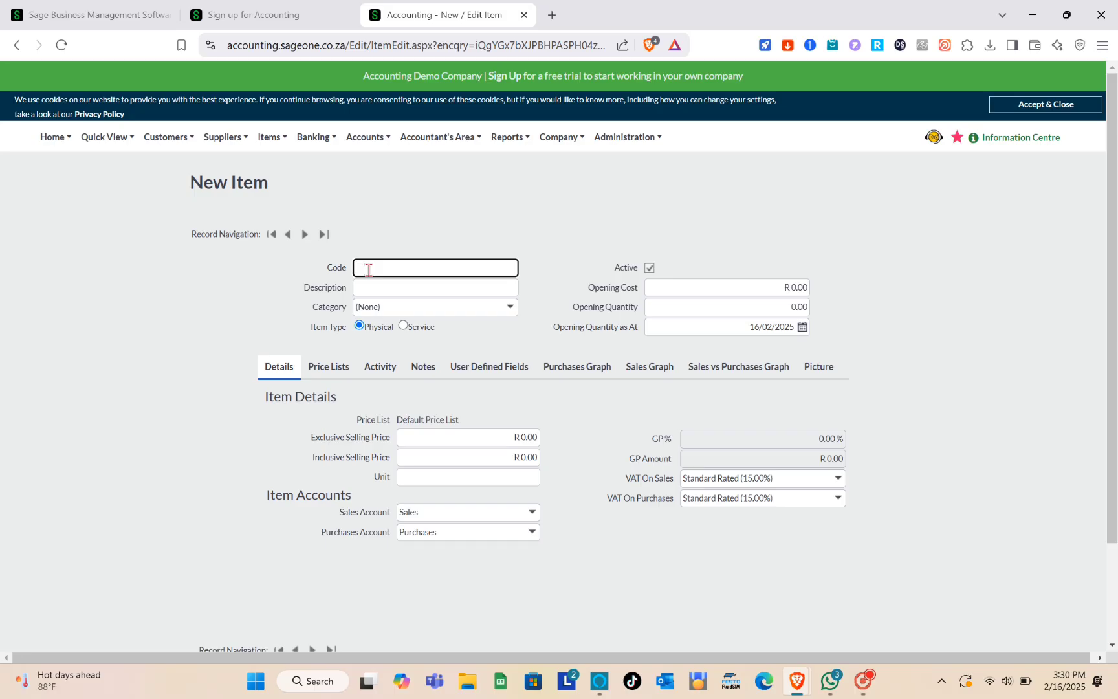
- Set the new item's category to Apparel
left_click(428, 286)
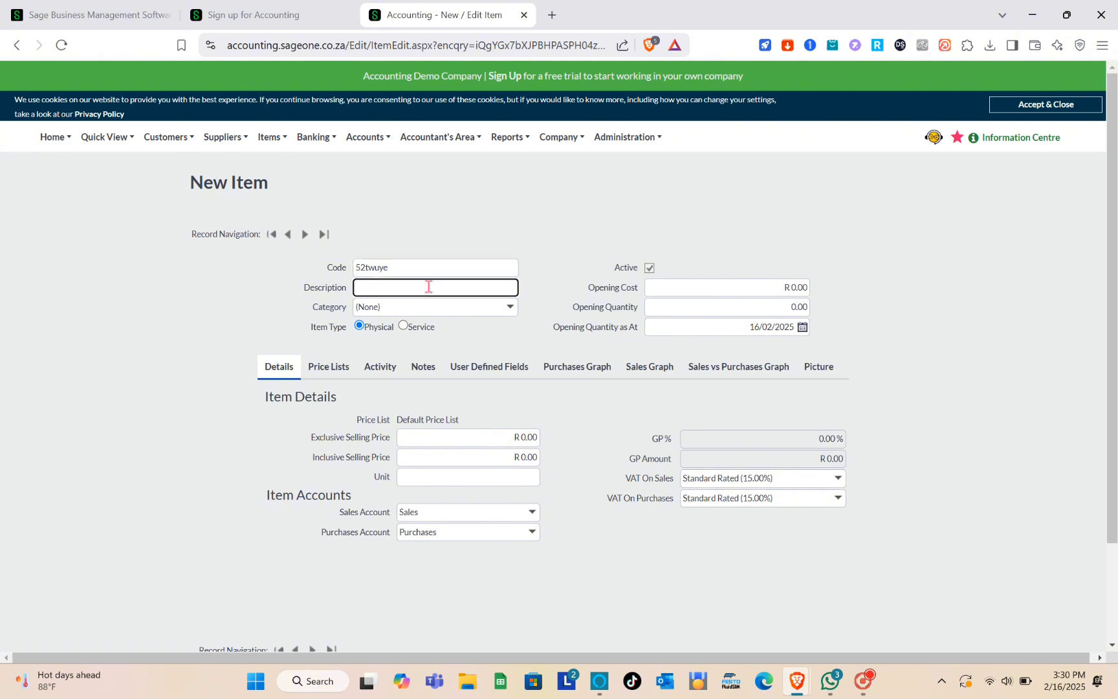
key("Caps_Lock")
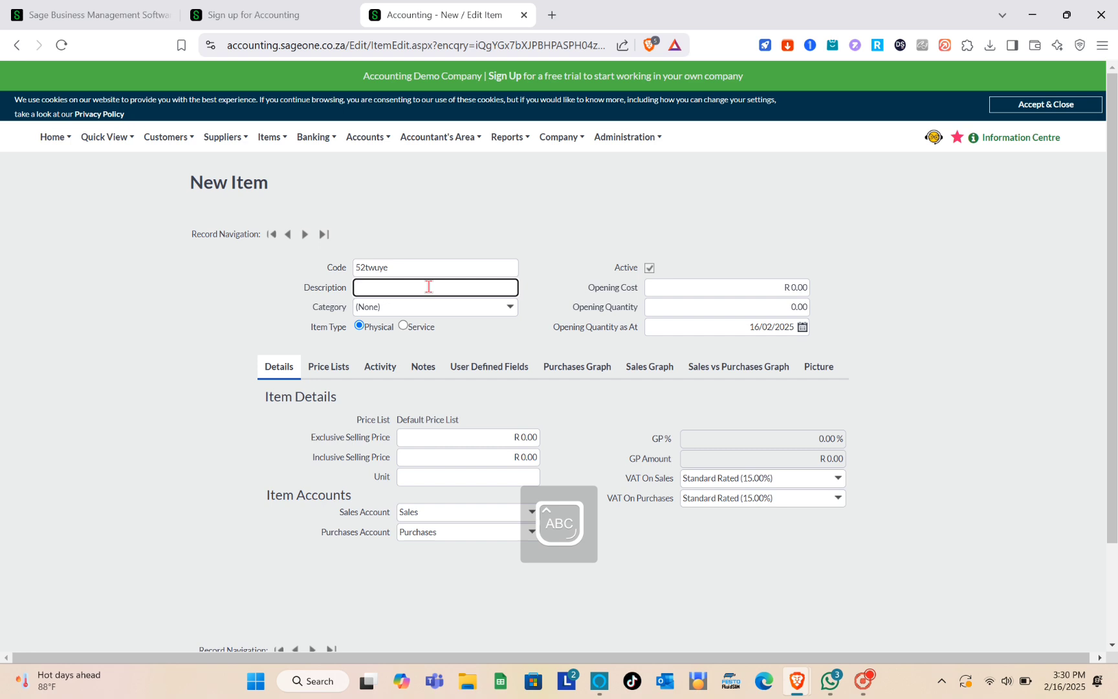
key("Caps_Lock")
left_click(510, 308)
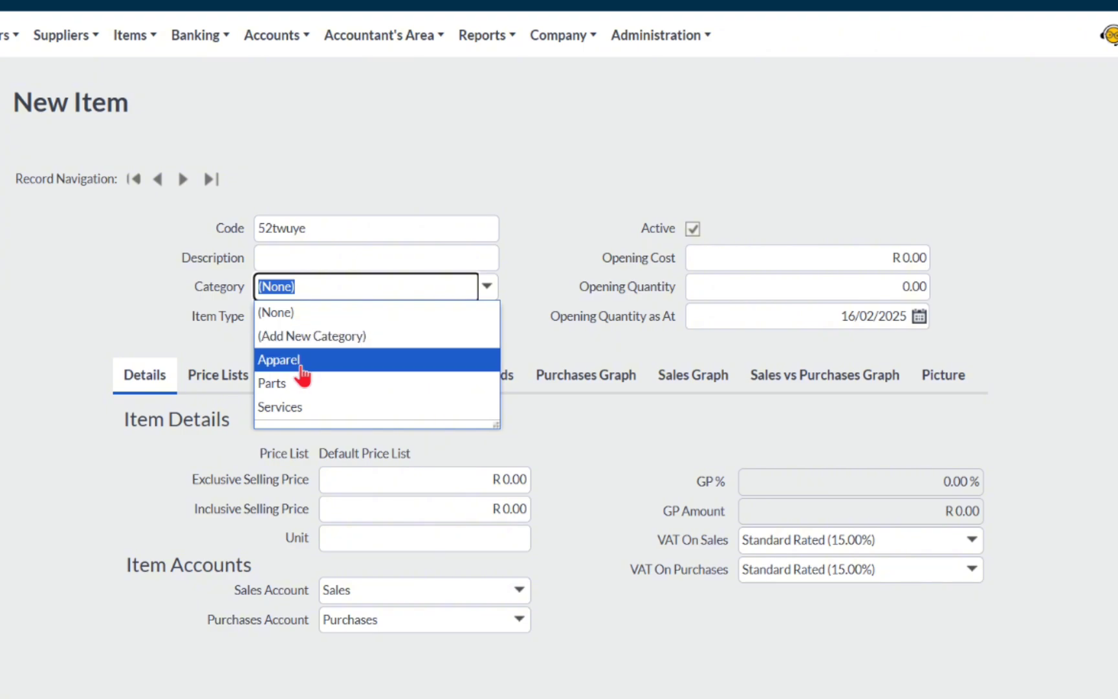
scroll(301, 374, "down", 1)
left_click(293, 316)
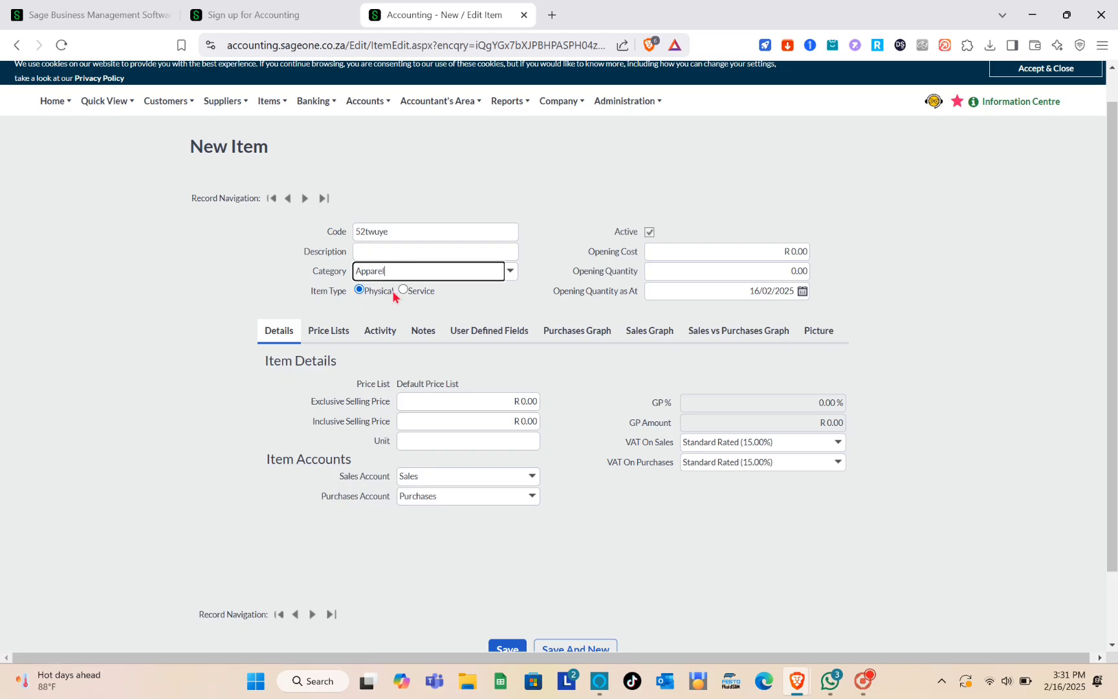
- Toggle the item's Active checkbox and view its empty Price Lists tab
scroll(423, 300, "down", 2)
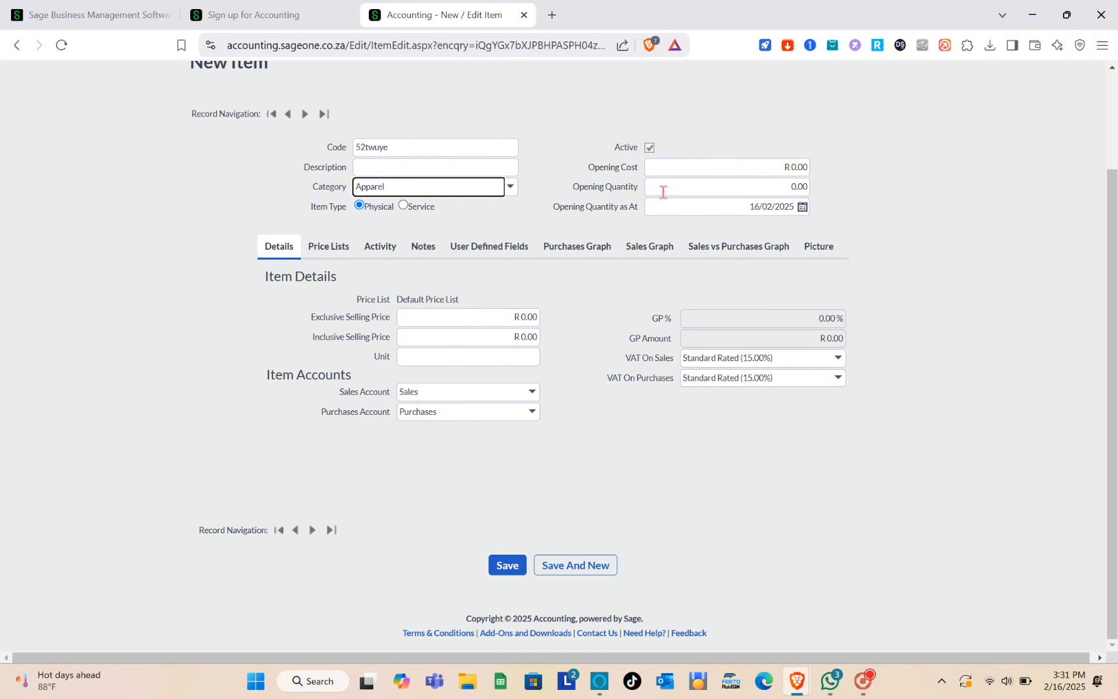
left_click(649, 149)
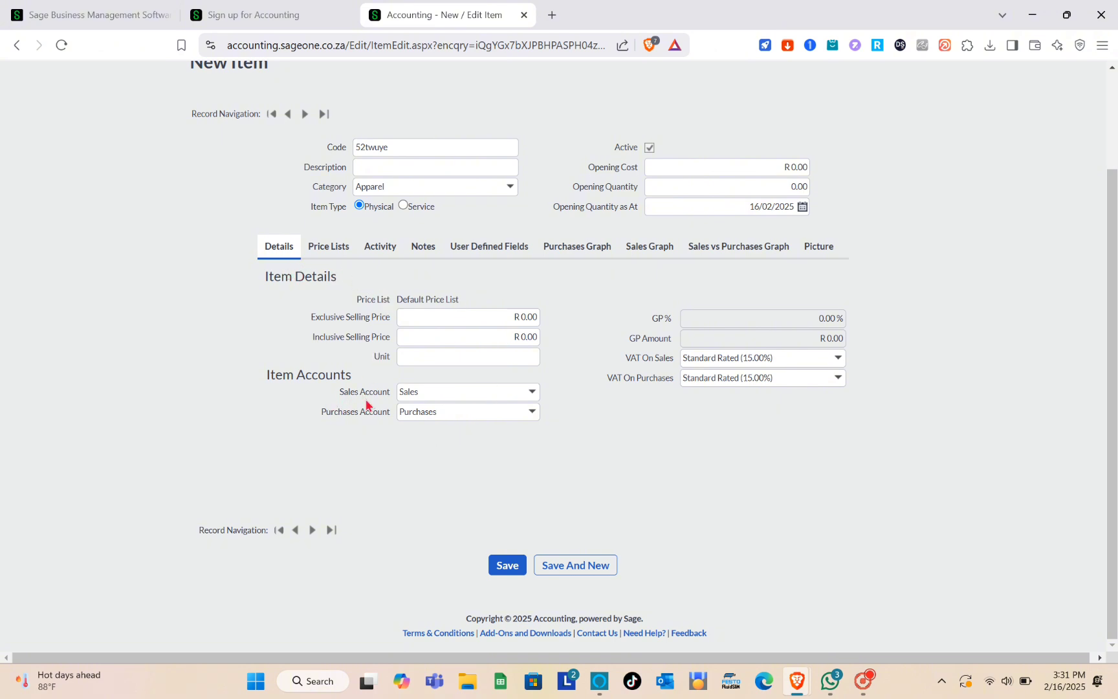
left_click(317, 252)
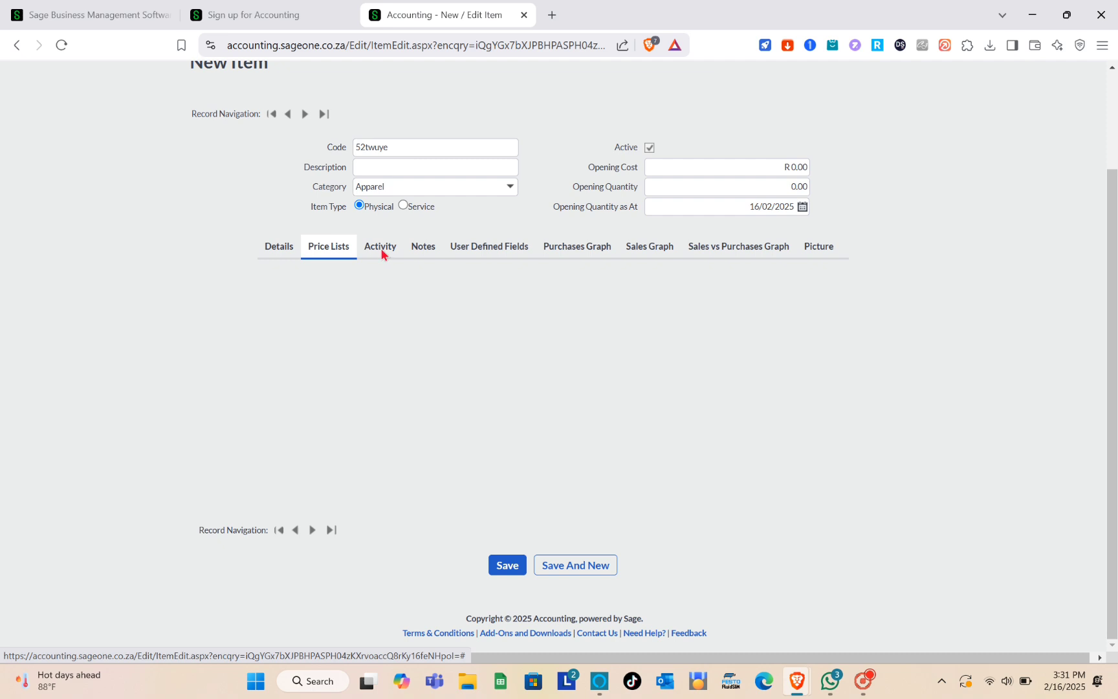
- View the item's Notes, User Defined Fields and purchases graph, then open the banking options
left_click(438, 252)
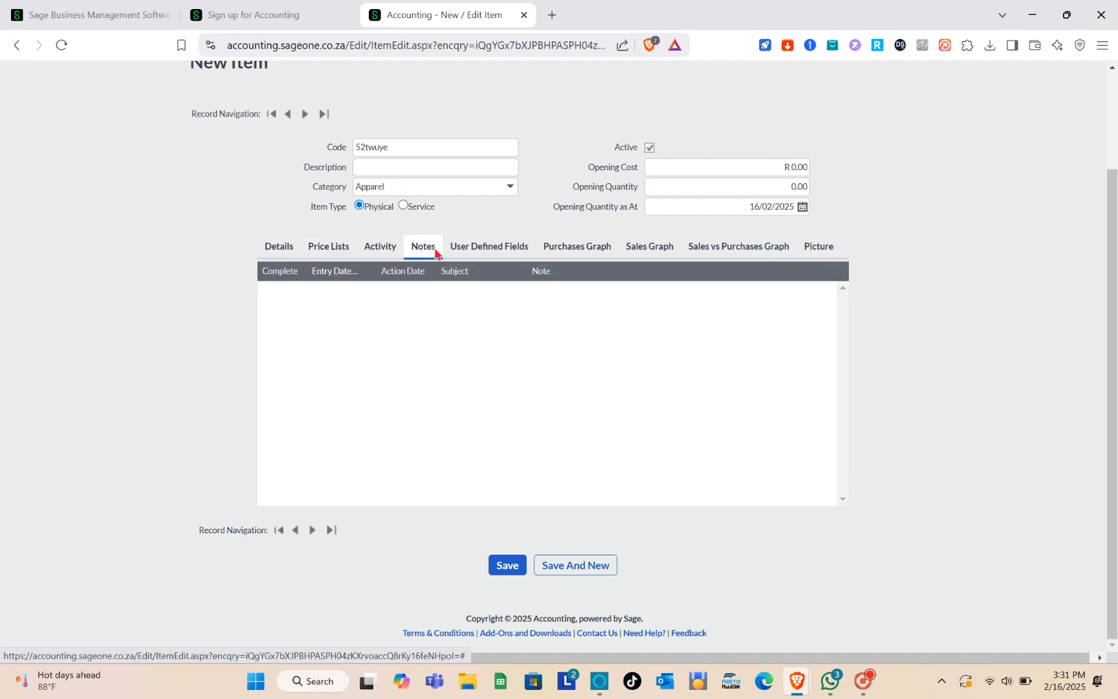
left_click(507, 256)
left_click(584, 252)
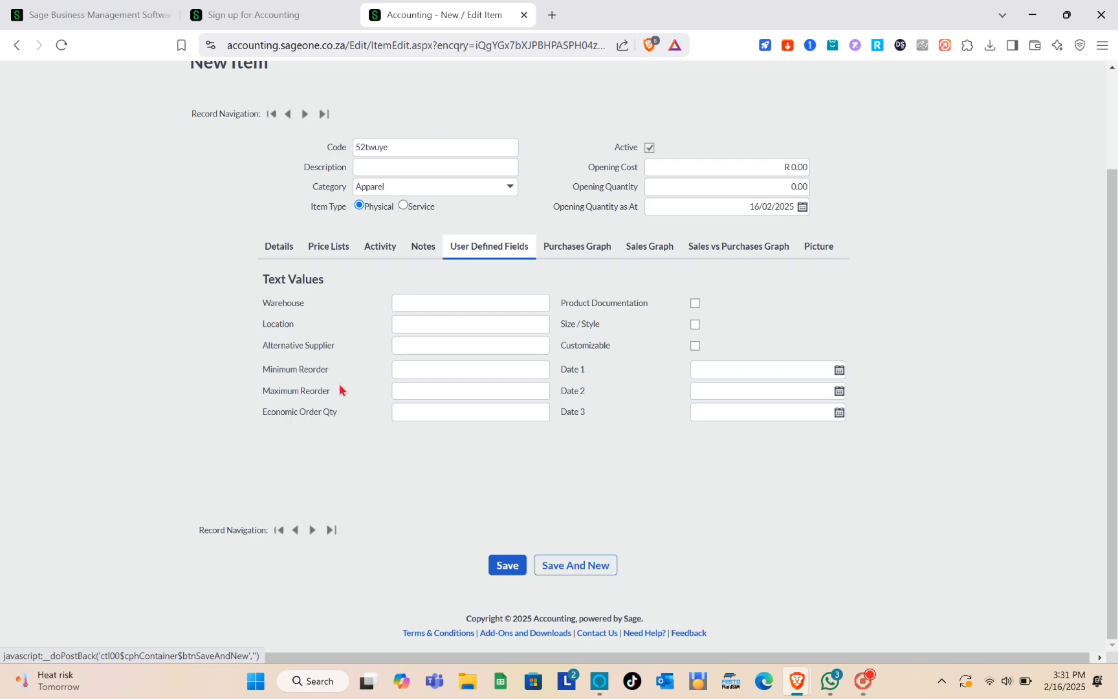
scroll(284, 257, "up", 3)
left_click(279, 132)
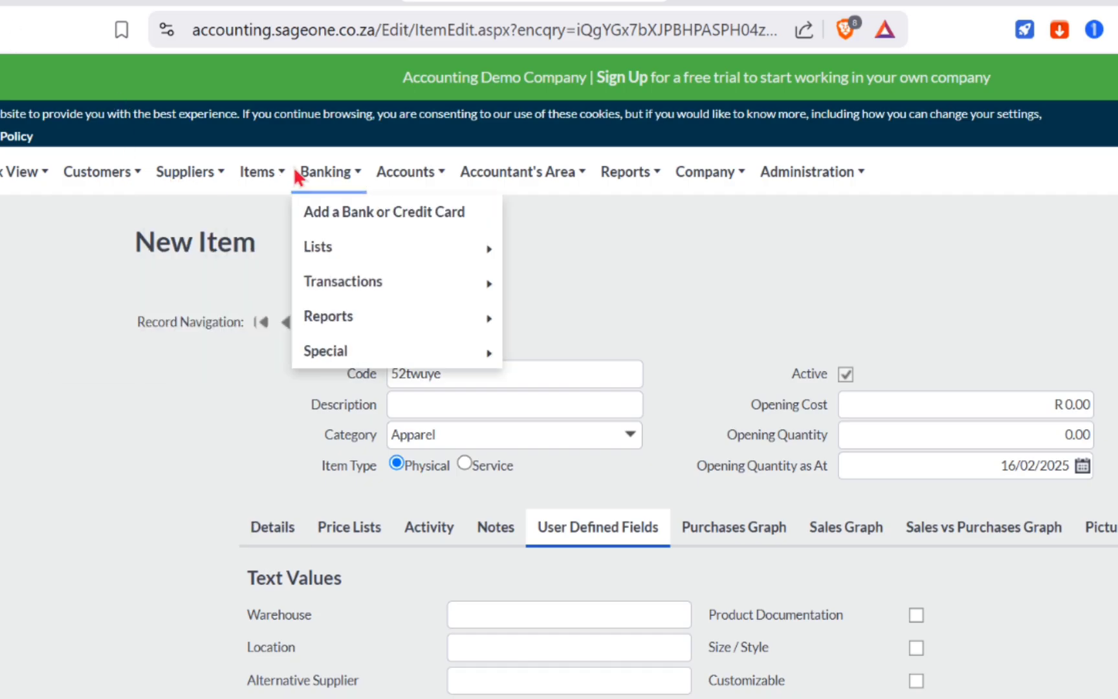
left_click(275, 171)
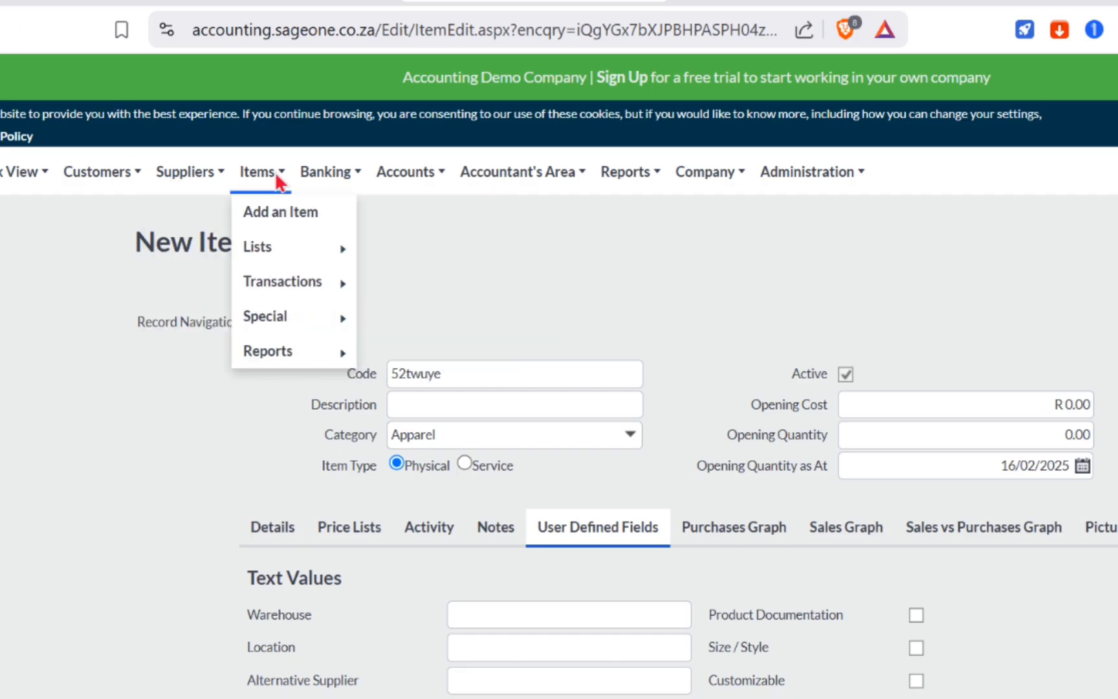
mouse_move(283, 278)
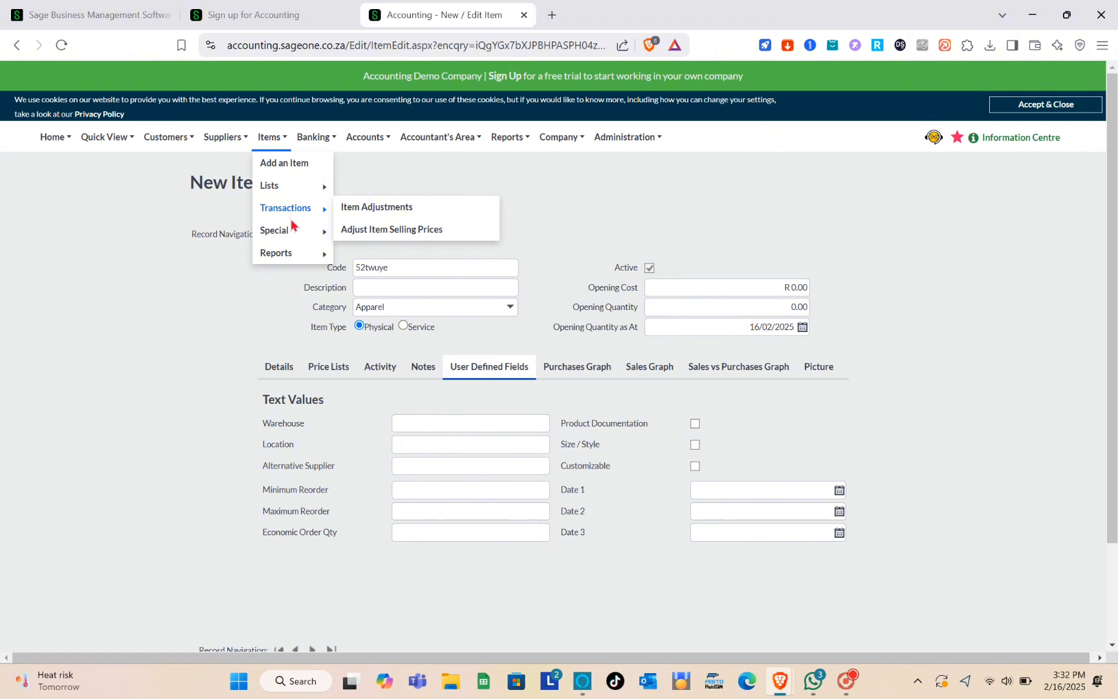
mouse_move(295, 254)
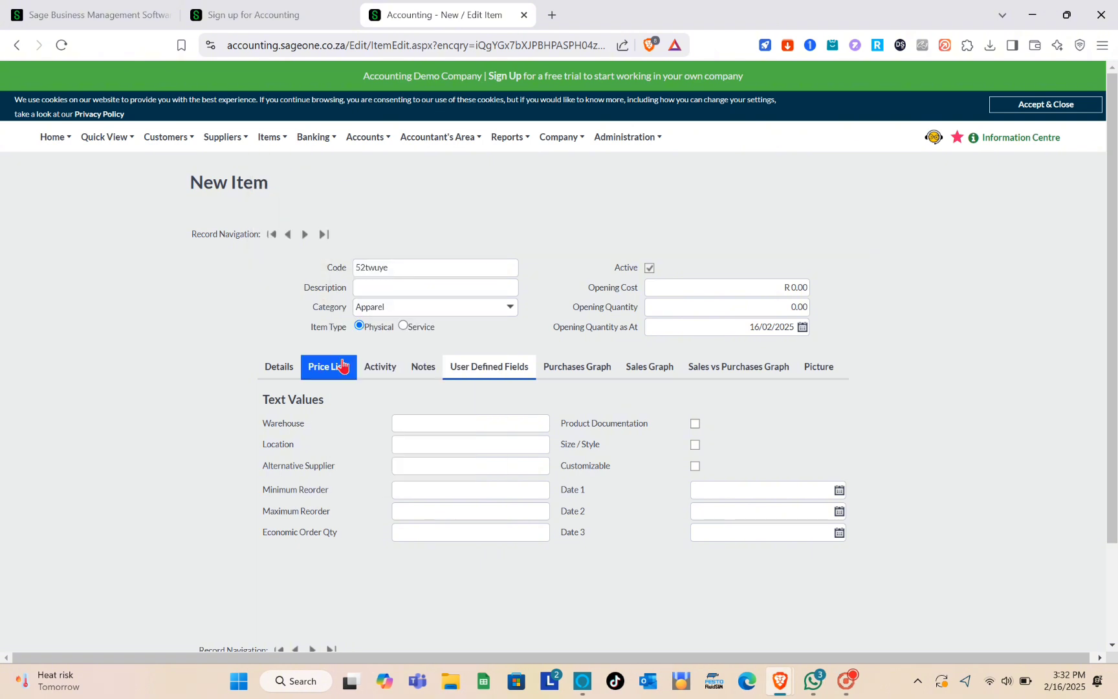